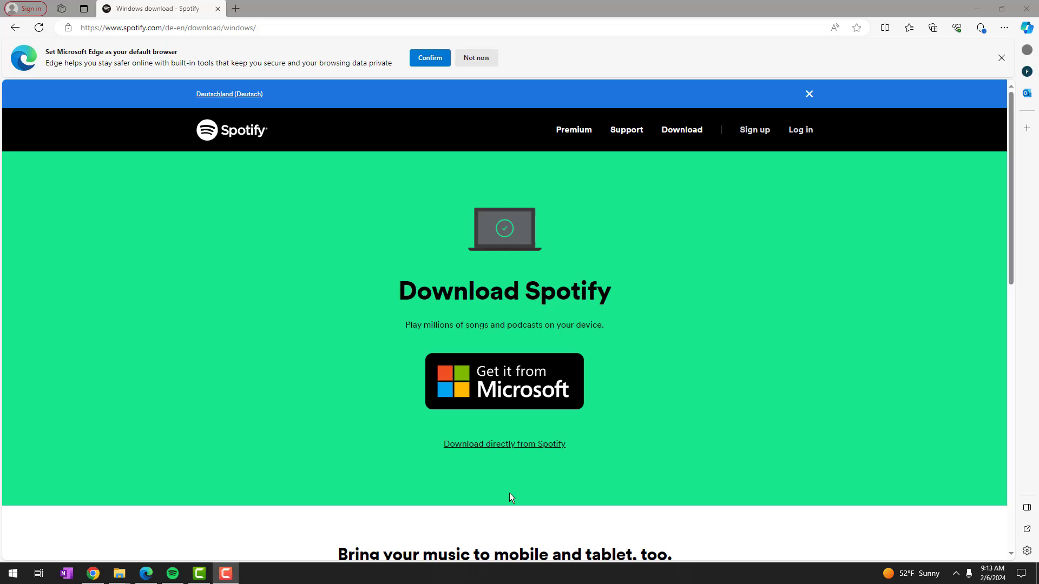
- Search 'uninst' from Start and open the Add or remove programs settings
{"action": "left_click", "coordinate": [191, 518]}
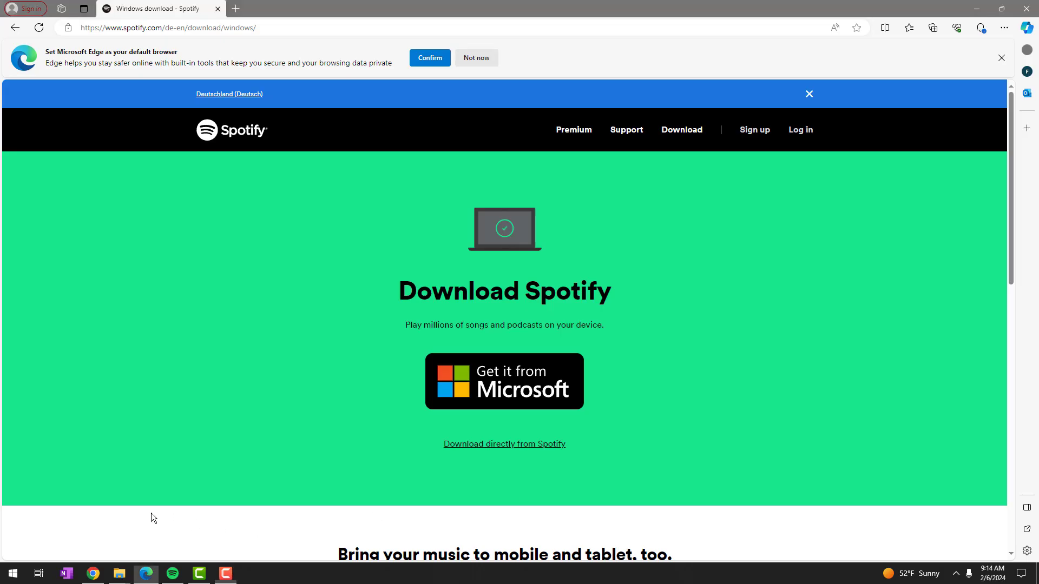
{"action": "left_click", "coordinate": [15, 575]}
{"action": "type", "text": "uninst"}
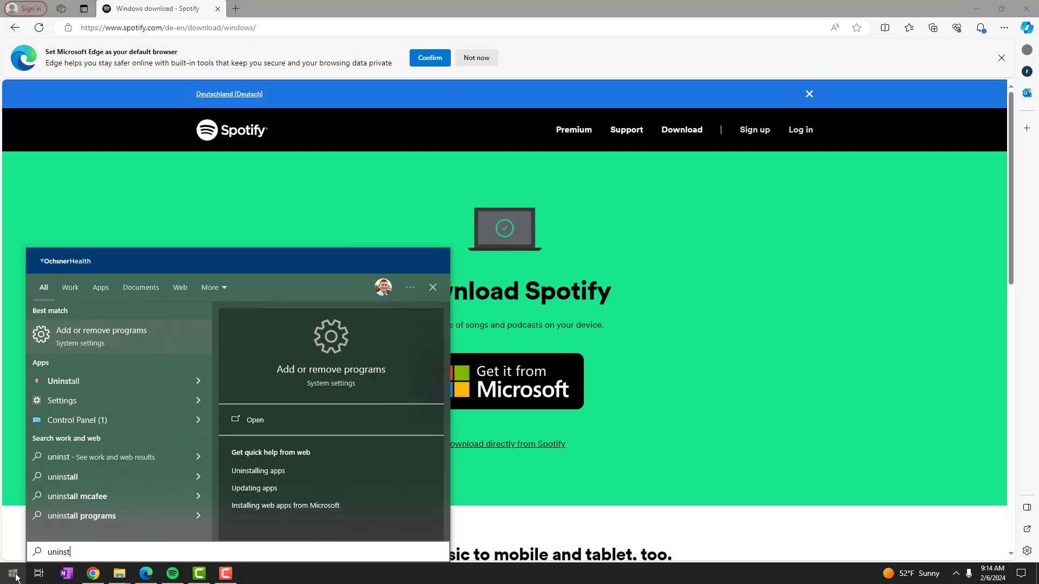
{"action": "left_click", "coordinate": [69, 337]}
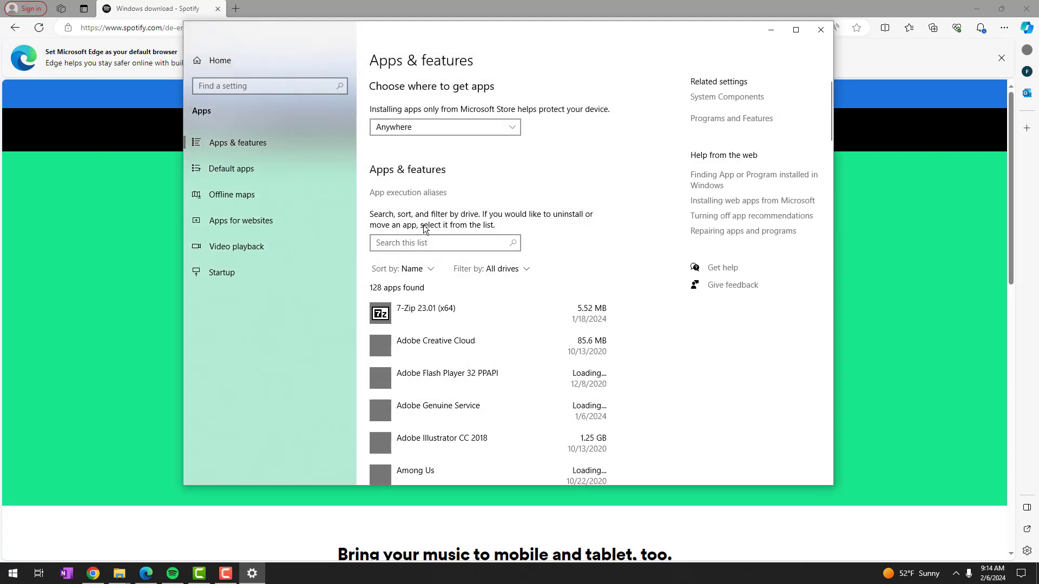
- Find Spotify in Apps & features and uninstall it, confirming all prompts
{"action": "left_click", "coordinate": [405, 245]}
{"action": "type", "text": "spoti"}
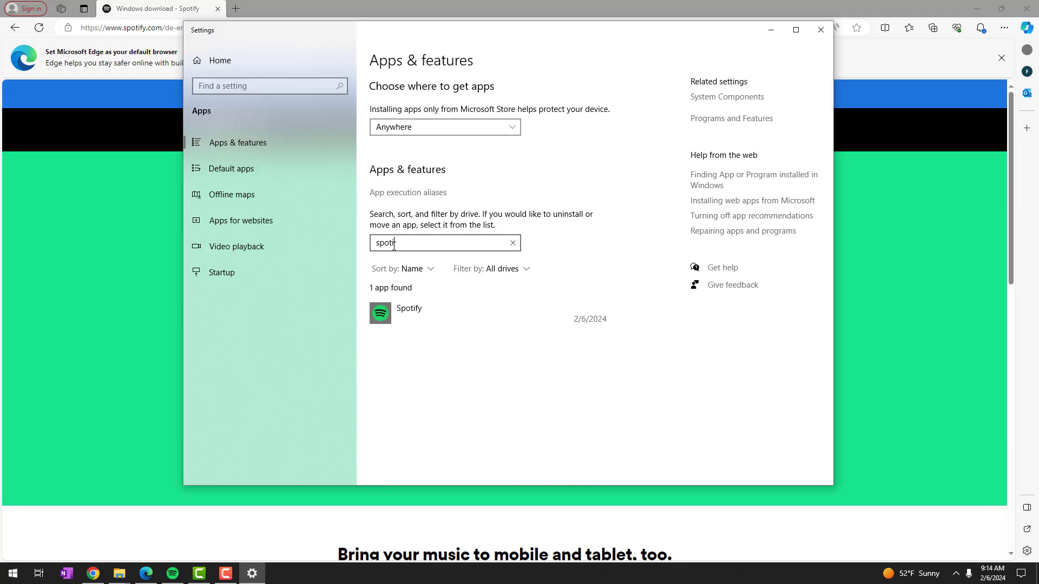
{"action": "left_click", "coordinate": [435, 321]}
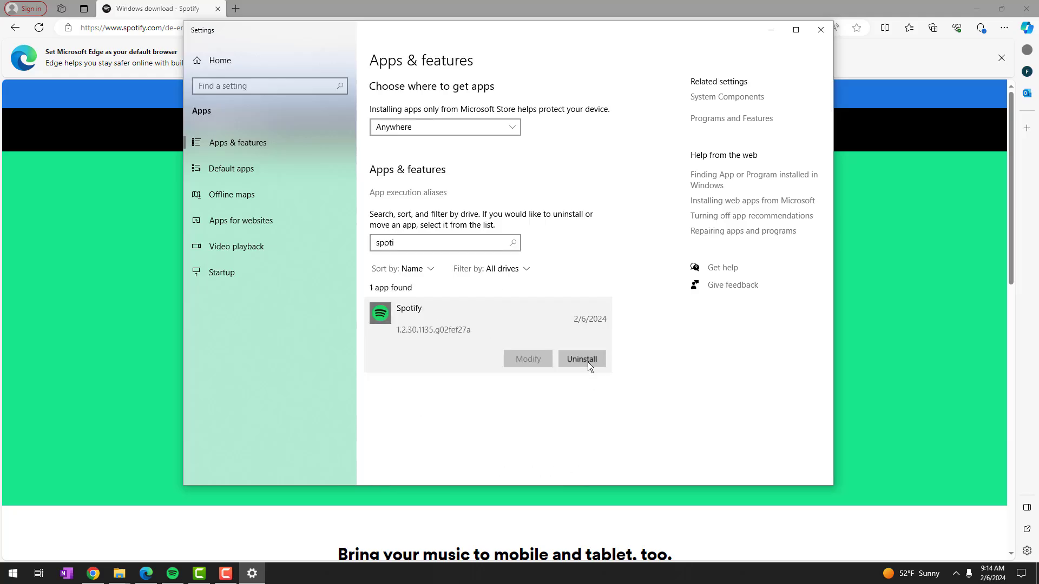
{"action": "left_click", "coordinate": [587, 361]}
{"action": "left_click", "coordinate": [619, 333]}
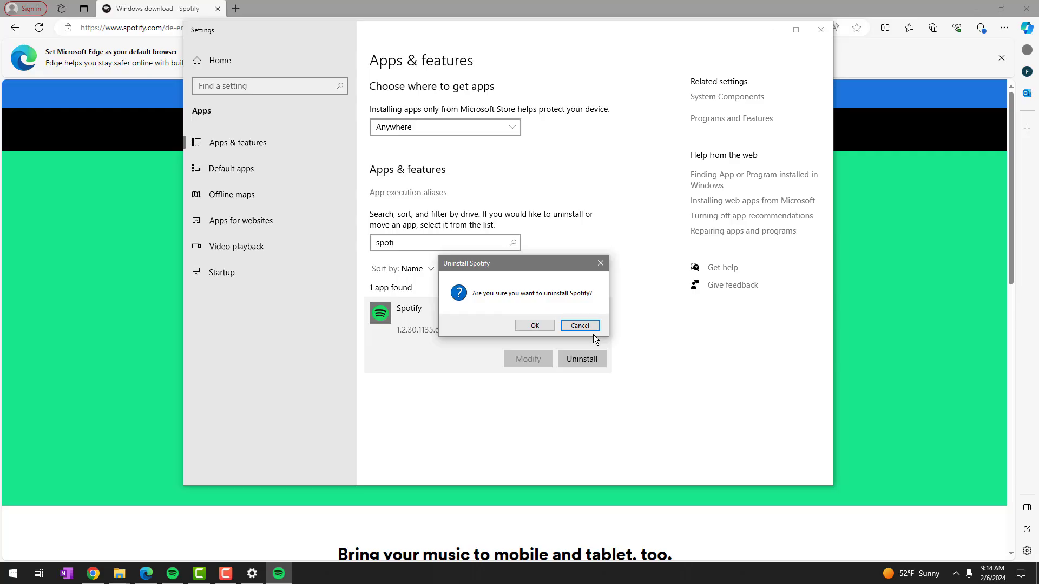
{"action": "left_click", "coordinate": [535, 325]}
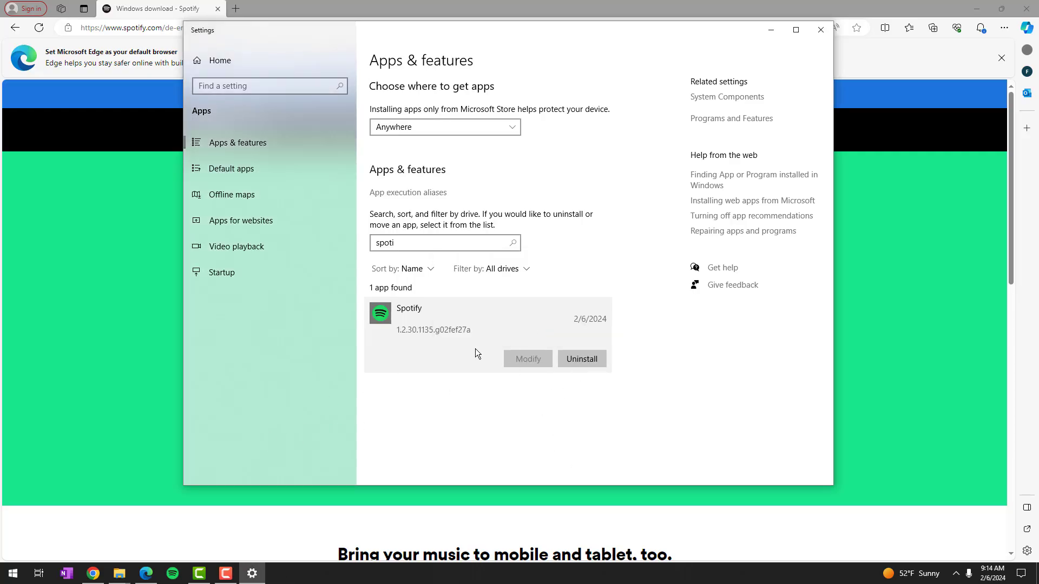
- Close Settings and download the installer via 'Download directly from Spotify'
{"action": "left_click", "coordinate": [819, 32]}
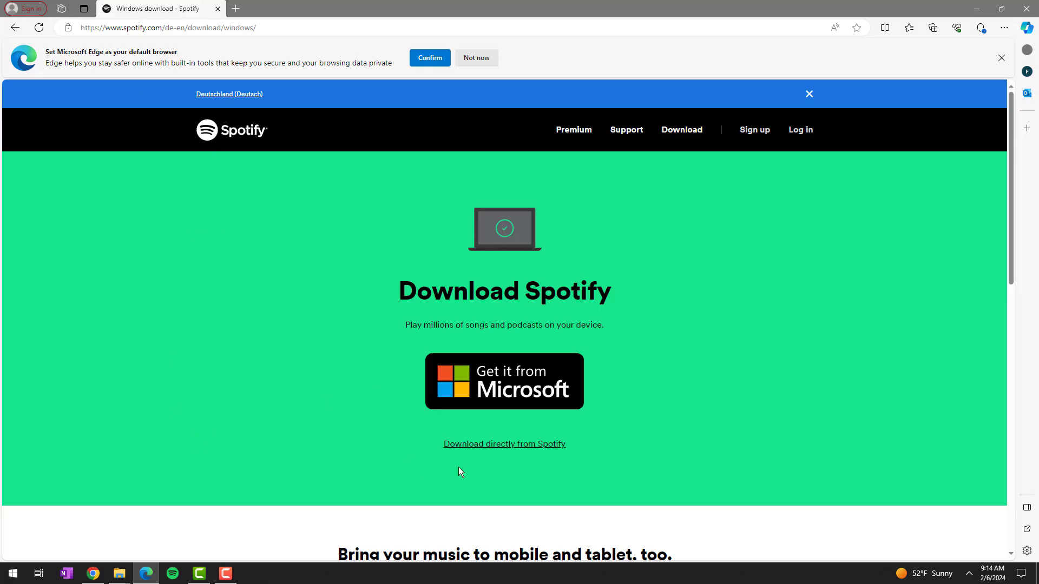
{"action": "left_click", "coordinate": [486, 446]}
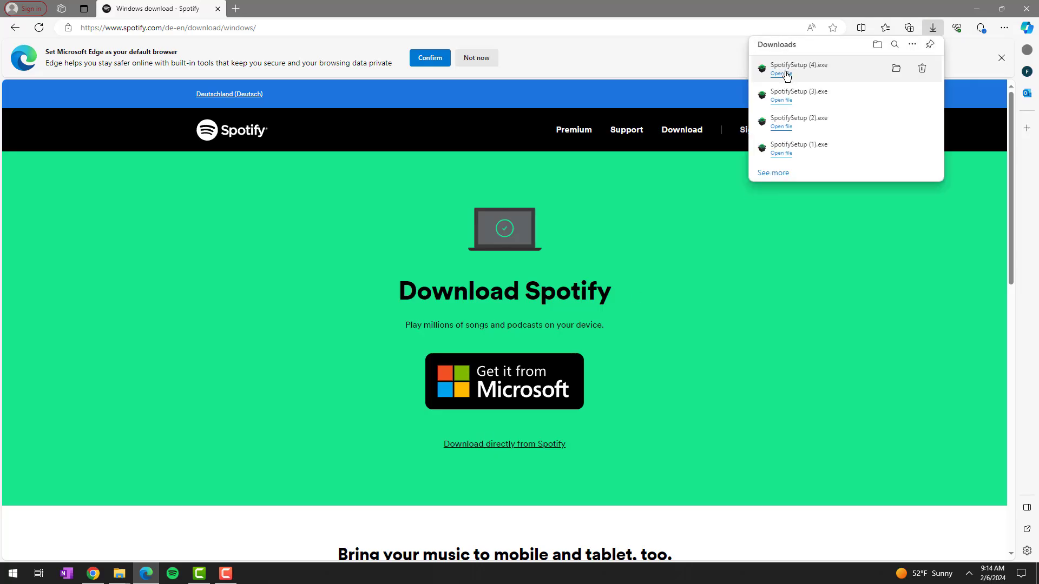
{"action": "mouse_move", "coordinate": [794, 122]}
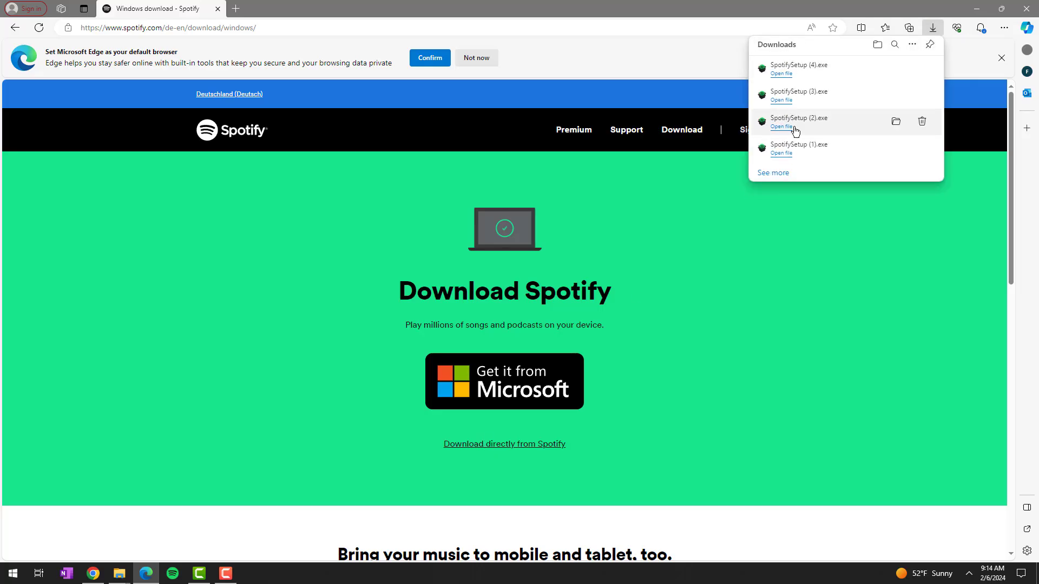
- Run SpotifySetup (4).exe from Downloads and log in to the reinstalled app
{"action": "left_click", "coordinate": [781, 74]}
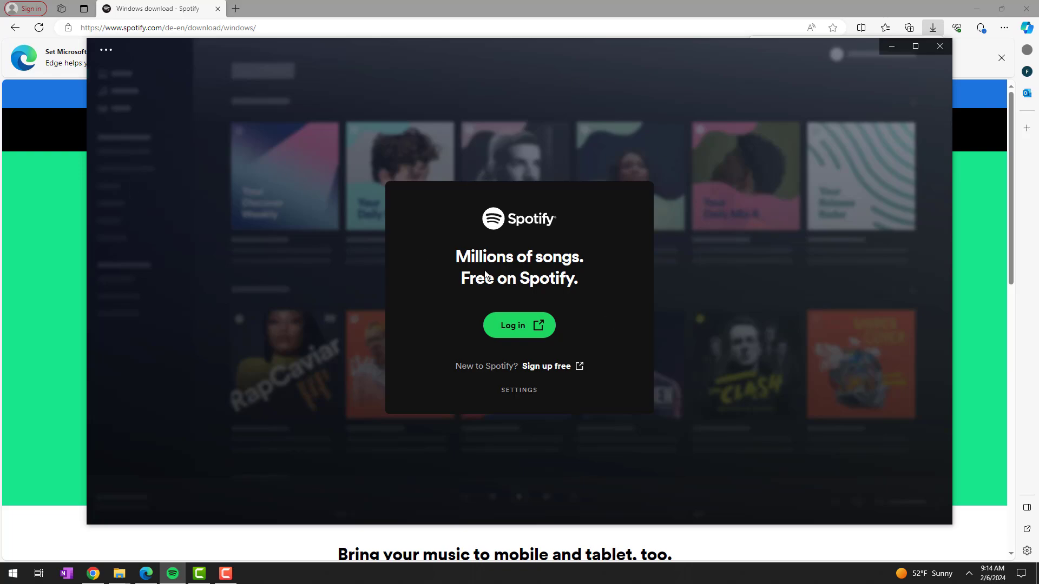
{"action": "left_click", "coordinate": [519, 326]}
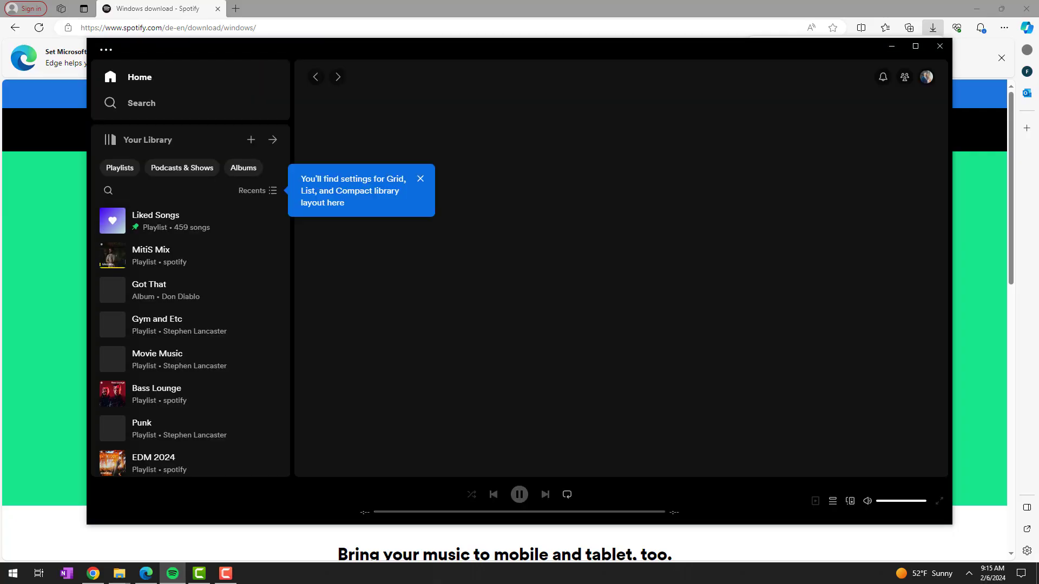
- Close the blue library layout tooltip to reveal the Home feed
{"action": "left_click", "coordinate": [421, 179]}
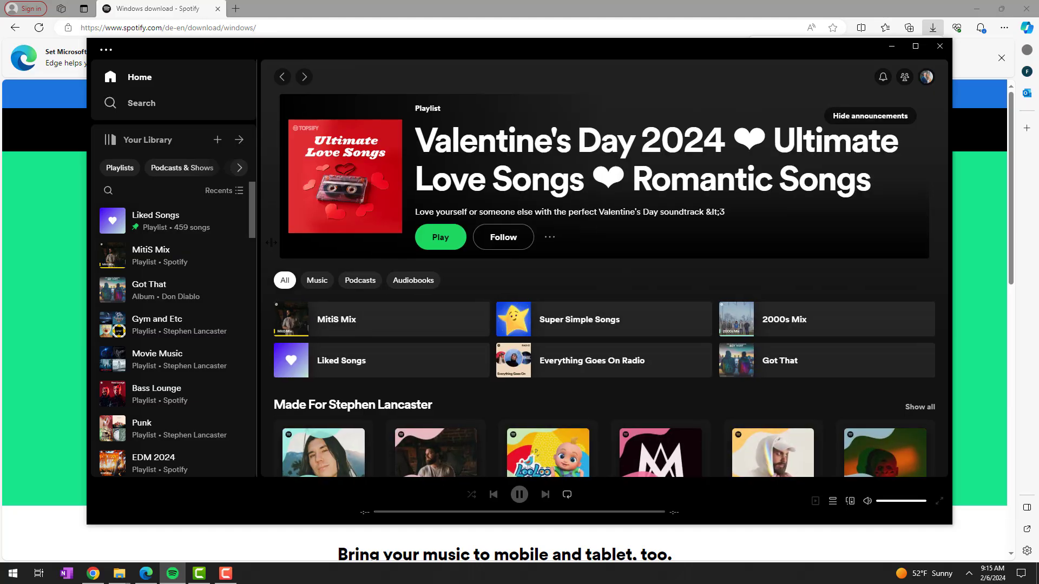
{"action": "scroll", "coordinate": [860, 180], "scroll_direction": "down", "scroll_amount": 3}
{"action": "scroll", "coordinate": [813, 203], "scroll_direction": "down", "scroll_amount": 3}
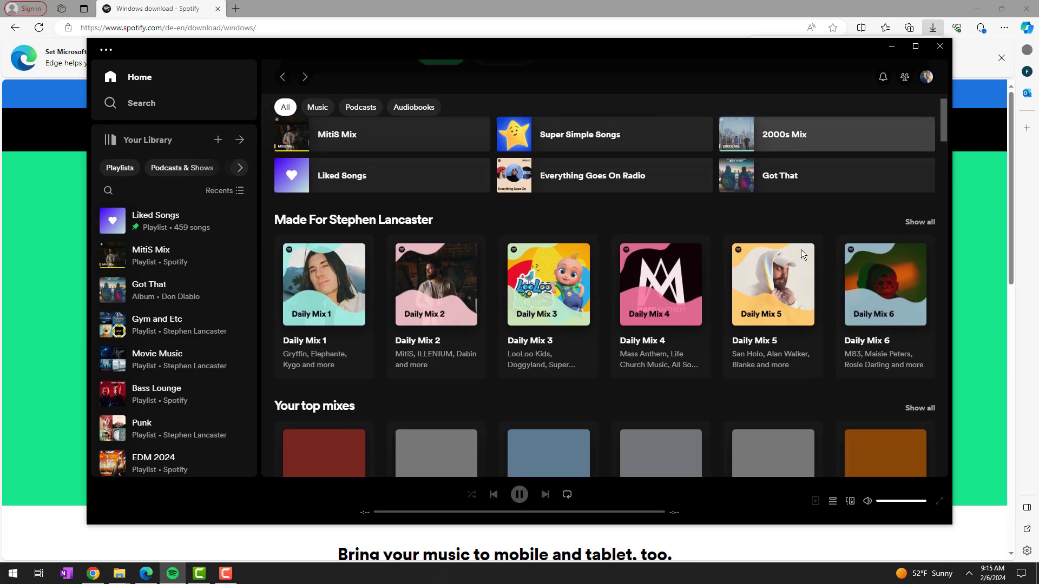
{"action": "scroll", "coordinate": [803, 243], "scroll_direction": "down", "scroll_amount": 3}
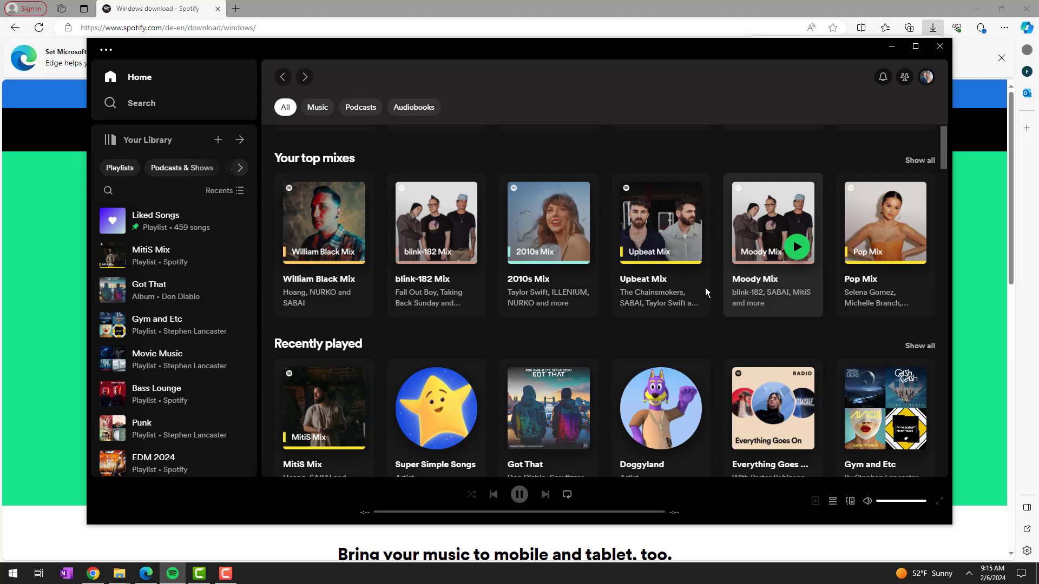
{"action": "scroll", "coordinate": [706, 293], "scroll_direction": "down", "scroll_amount": 3}
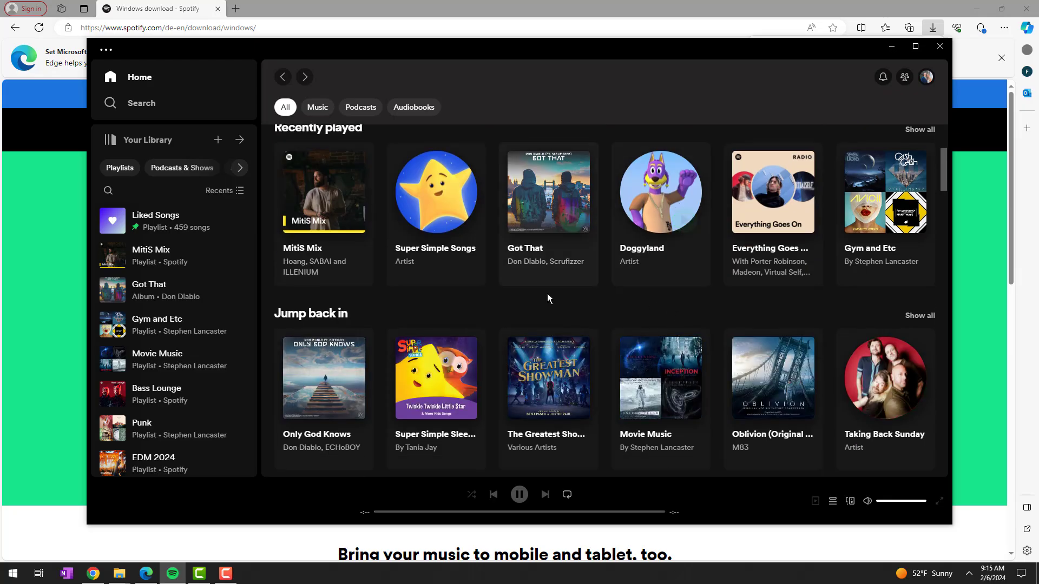
{"action": "scroll", "coordinate": [552, 292], "scroll_direction": "down", "scroll_amount": 3}
{"action": "scroll", "coordinate": [560, 268], "scroll_direction": "down", "scroll_amount": 2}
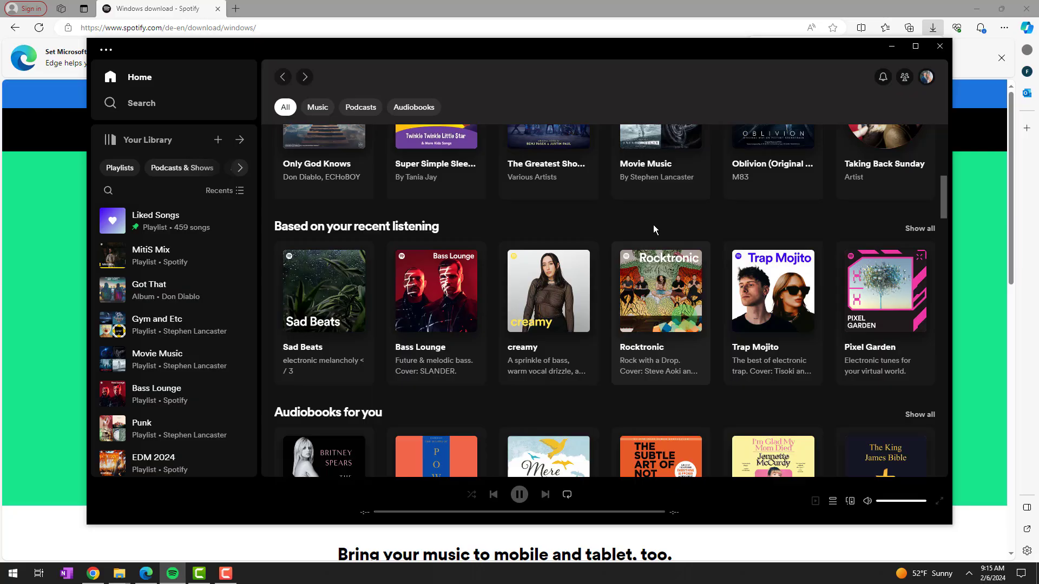
{"action": "scroll", "coordinate": [569, 276], "scroll_direction": "down", "scroll_amount": 3}
{"action": "scroll", "coordinate": [634, 235], "scroll_direction": "down", "scroll_amount": 2}
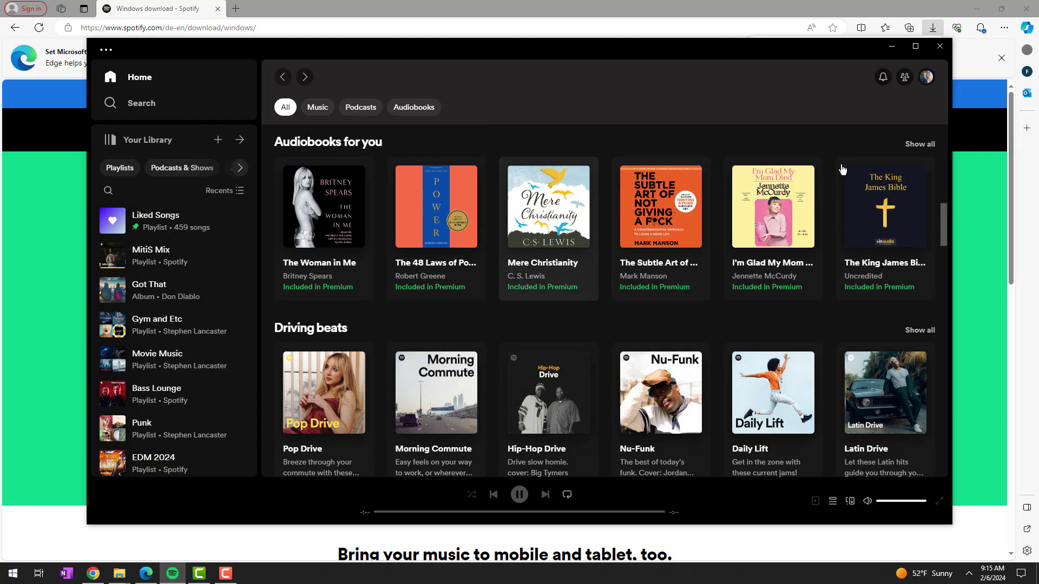